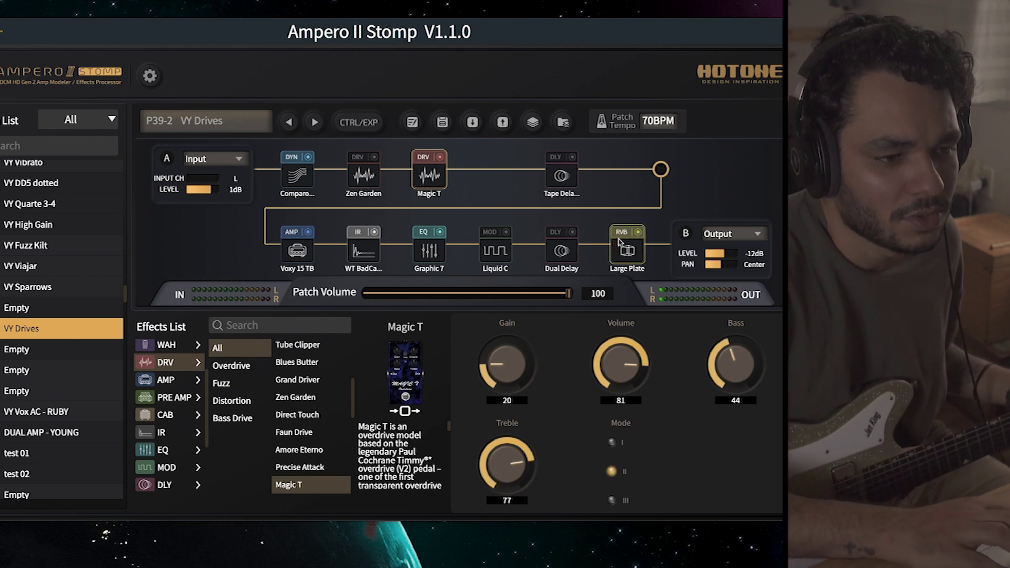
# - Set the Large Plate reverb's mix to 15 and raise the Magic T drive's gain to 55
pyautogui.click(627, 250)
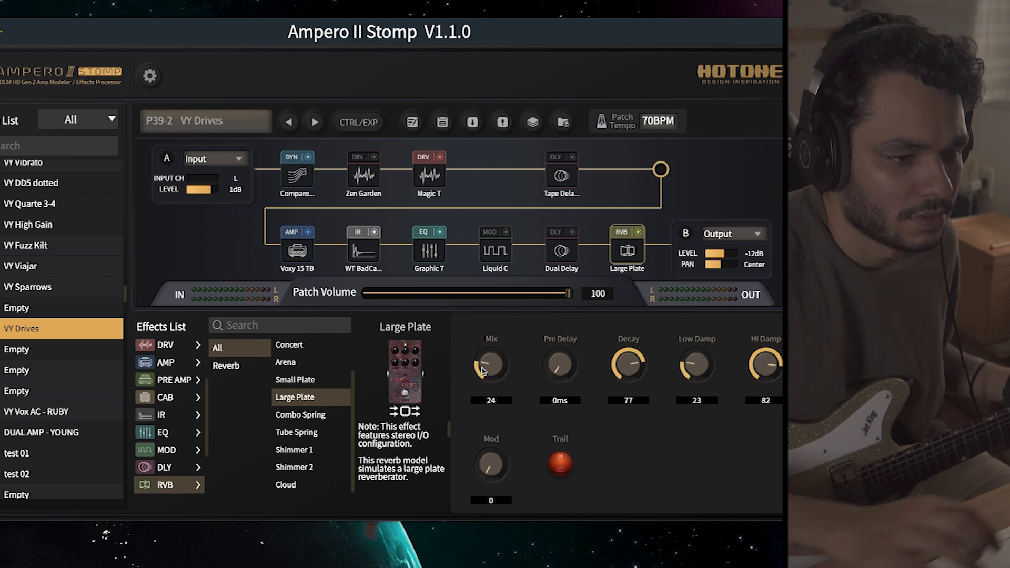
pyautogui.moveTo(482, 370); pyautogui.dragTo(478, 391)
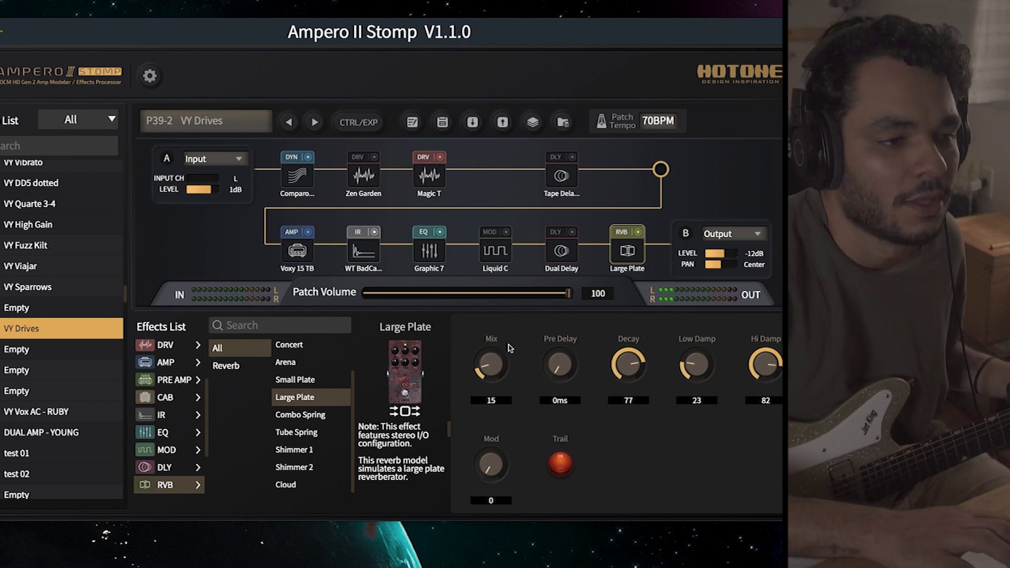
pyautogui.click(429, 176)
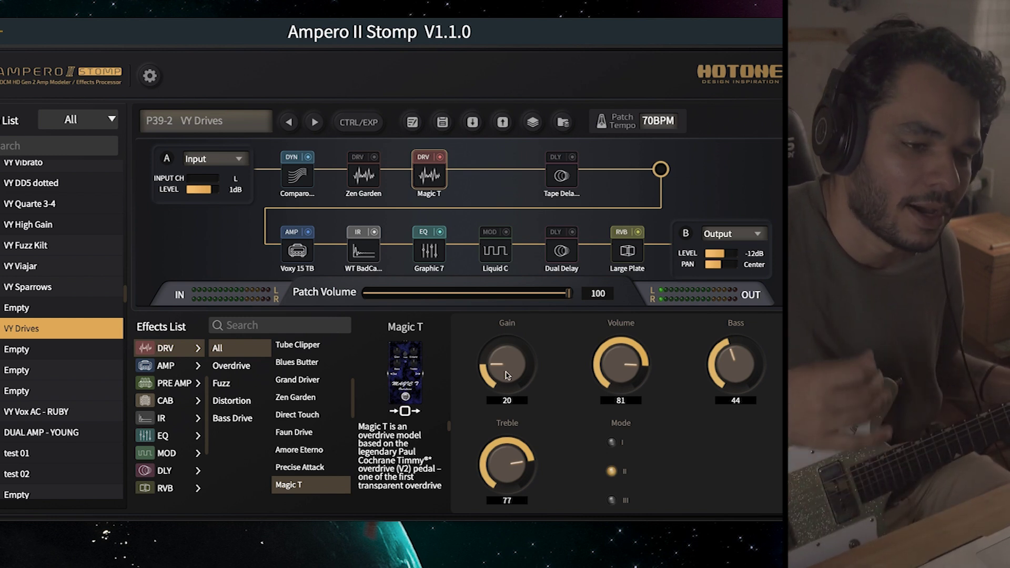
pyautogui.moveTo(508, 375); pyautogui.dragTo(514, 335)
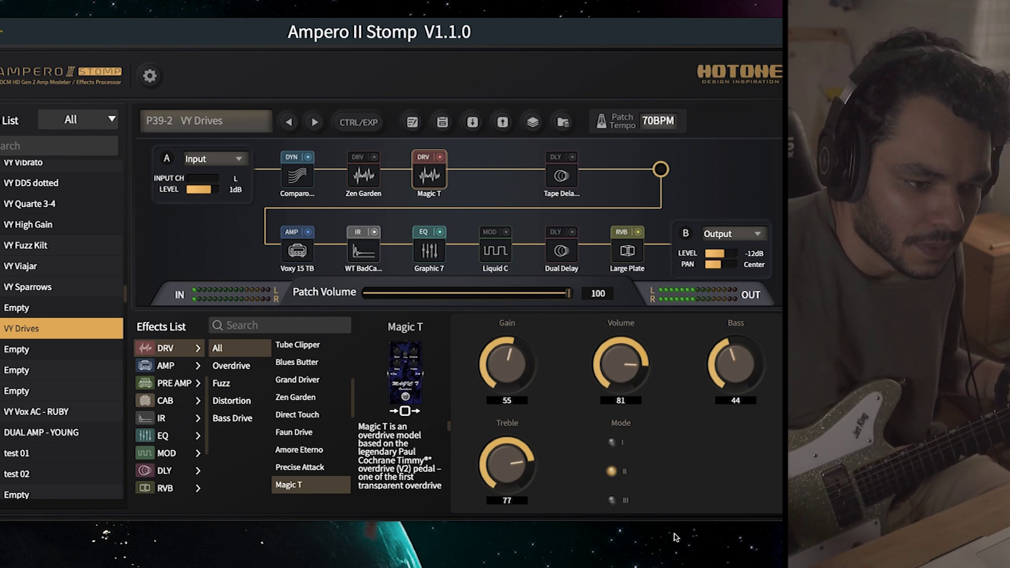
# - Audition the Magic T's modes III, I and II, and settle on mode II with the gain at 21
pyautogui.click(612, 500)
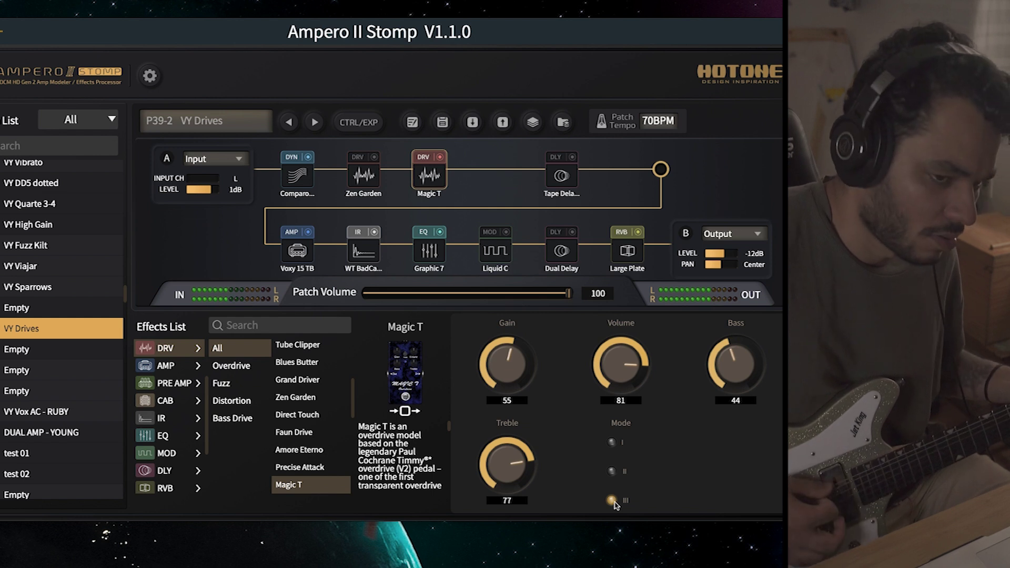
pyautogui.click(611, 442)
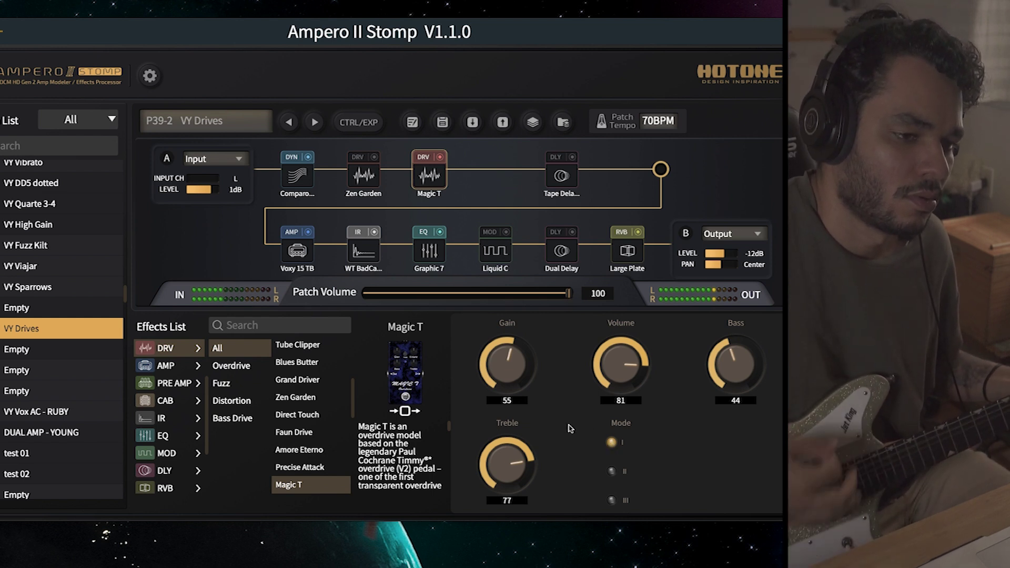
pyautogui.click(612, 472)
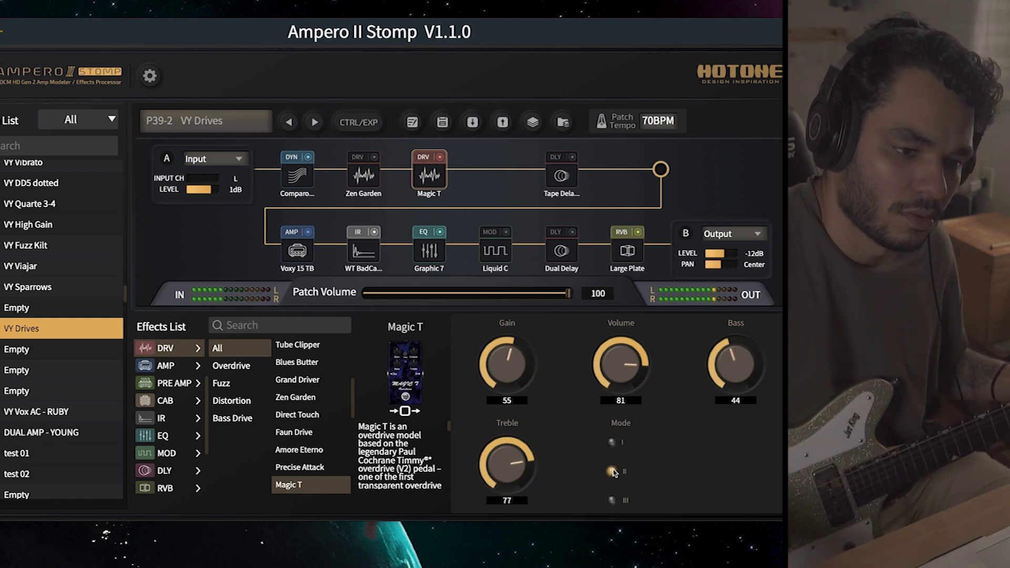
pyautogui.click(612, 500)
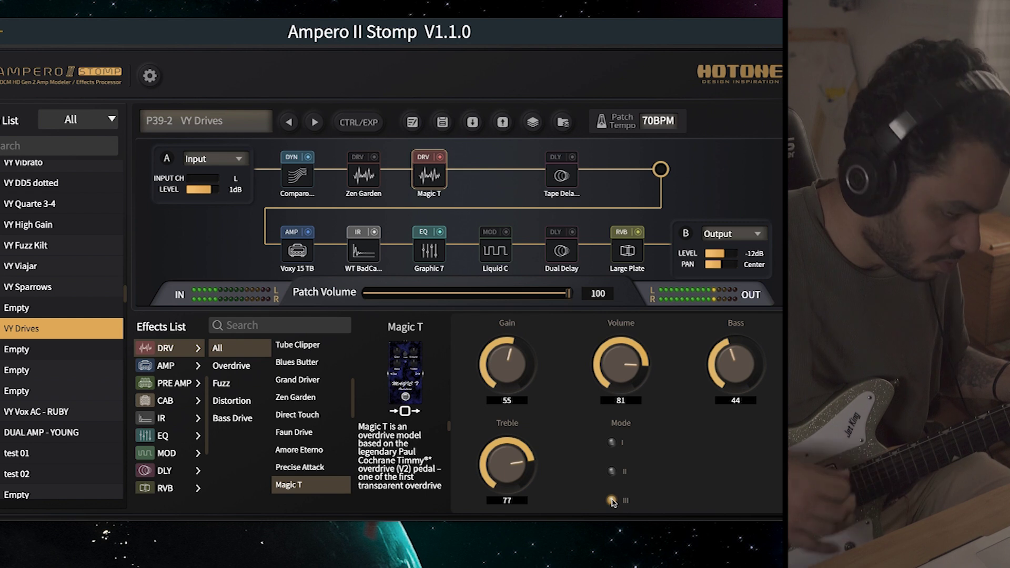
pyautogui.moveTo(498, 359); pyautogui.dragTo(496, 398)
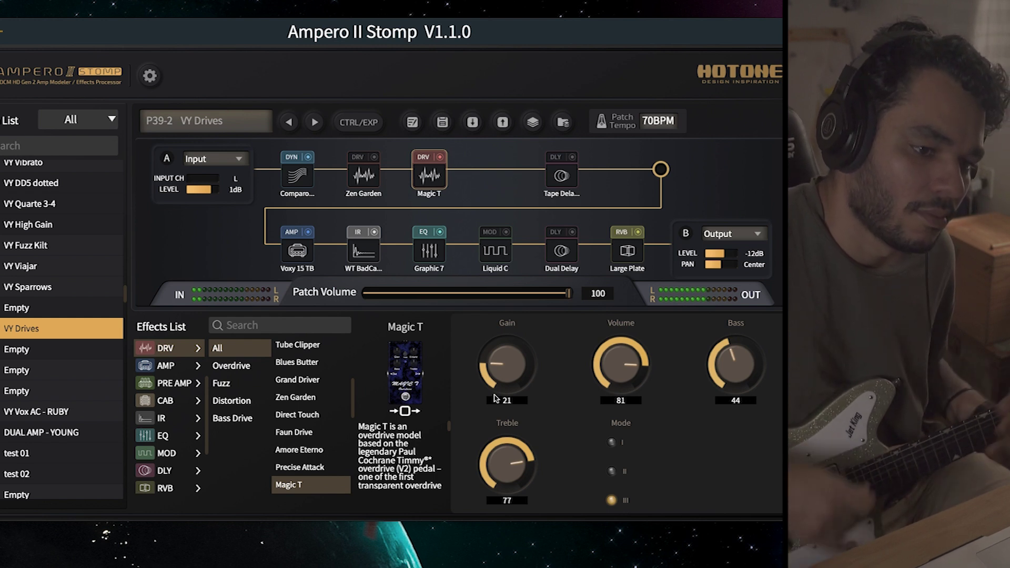
pyautogui.click(612, 471)
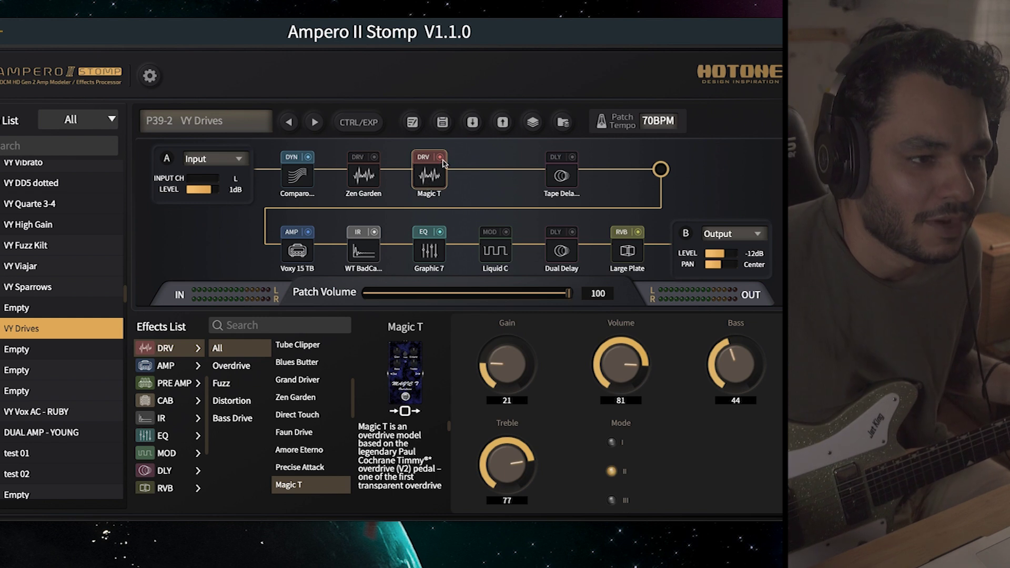
# - Enable the Zen Garden drive and set its volume to 73 and its tone to 66
pyautogui.click(375, 185)
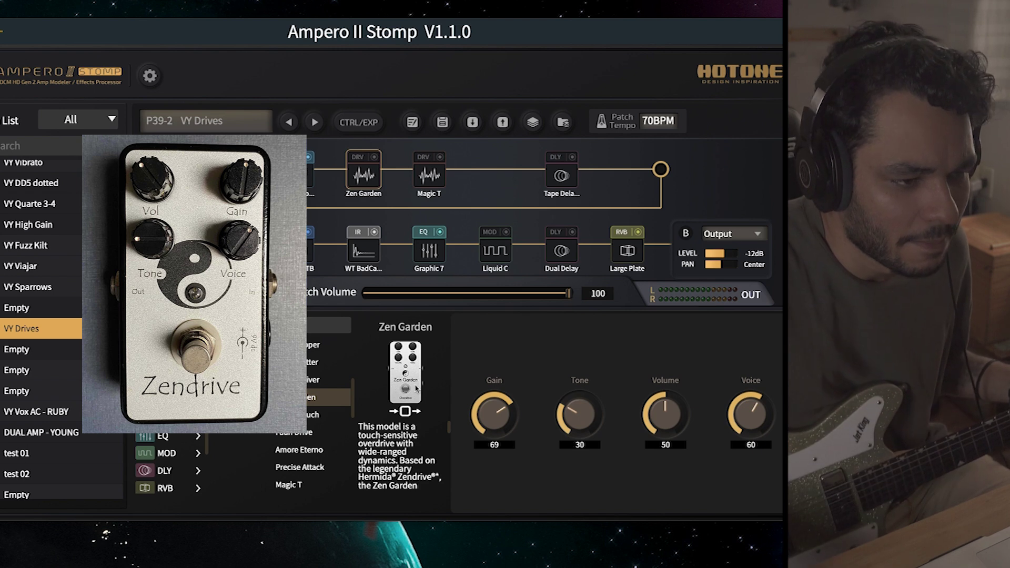
pyautogui.click(375, 158)
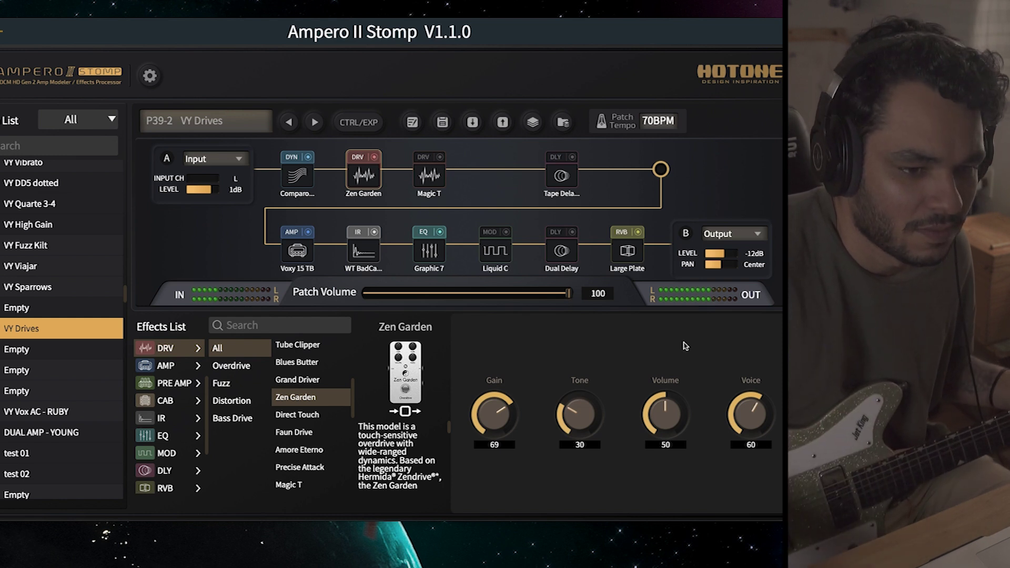
pyautogui.moveTo(669, 433); pyautogui.dragTo(662, 396)
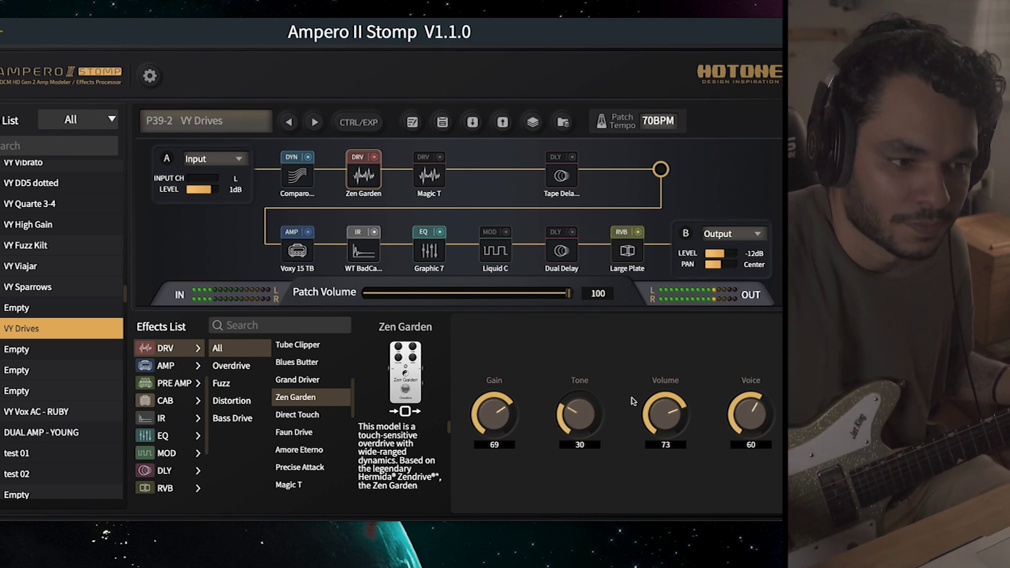
pyautogui.moveTo(572, 415); pyautogui.dragTo(574, 368)
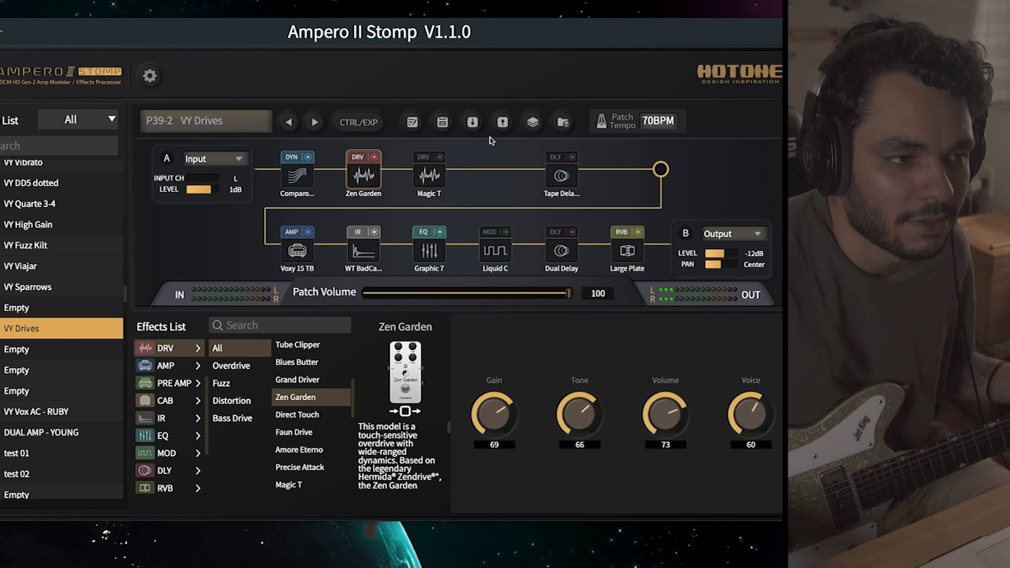
# - Try stacking the Magic T and the Tape Delay with the Zen Garden, and bypass the Magic T again
pyautogui.click(441, 157)
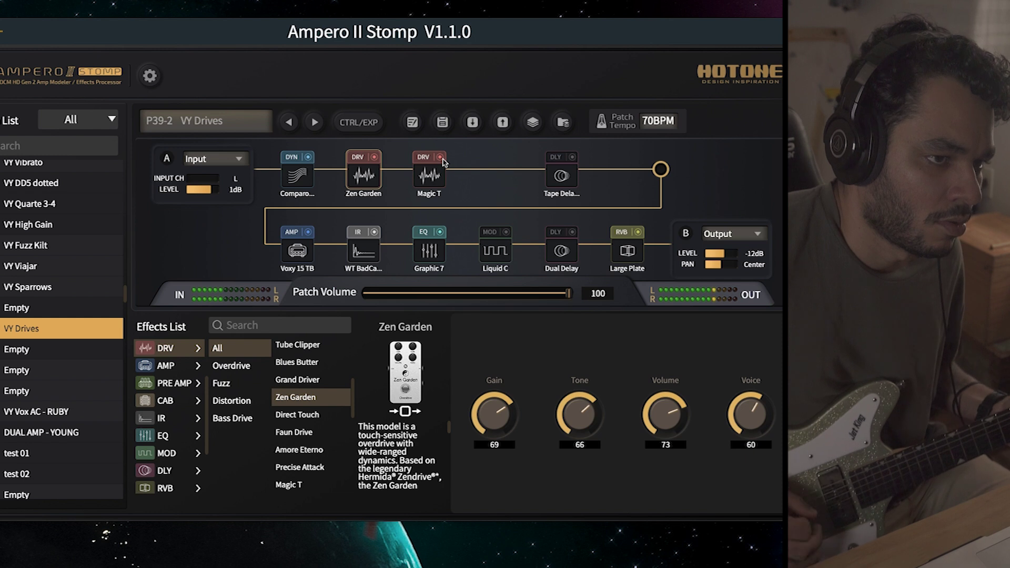
pyautogui.click(573, 158)
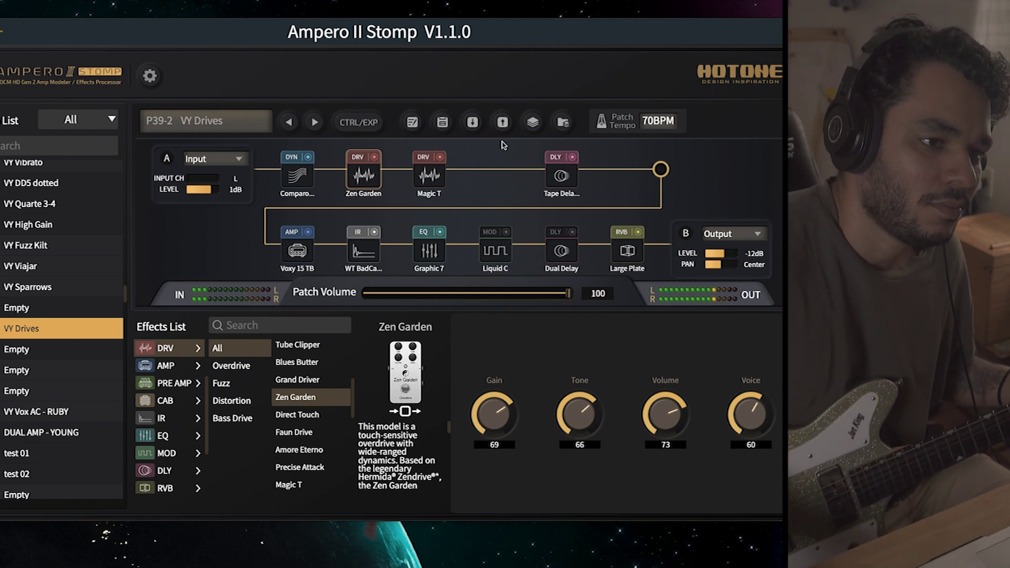
pyautogui.click(442, 158)
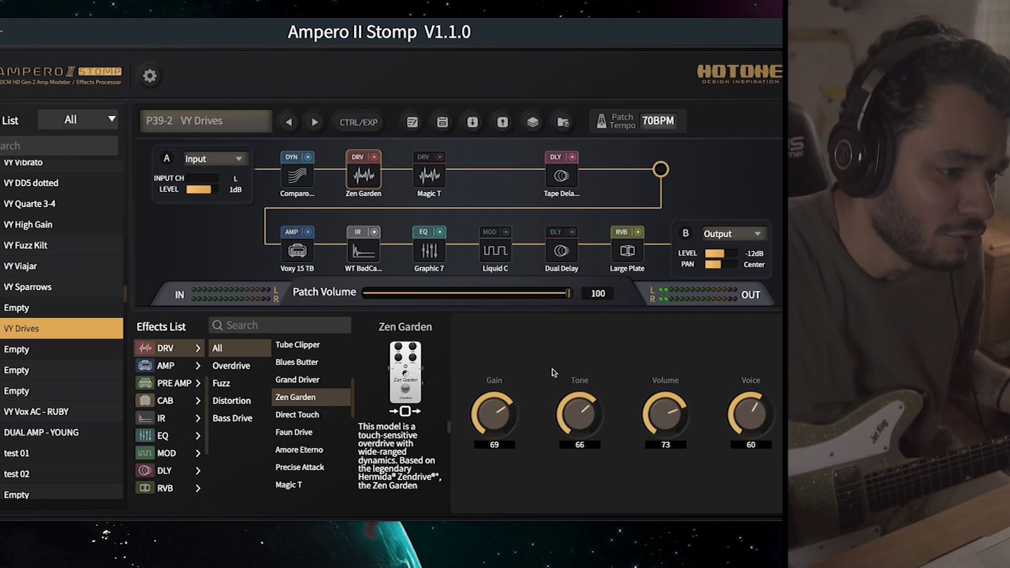
# - Replace the Zen Garden with the Faun Drive, setting its gain to 65 and its tone to 48
pyautogui.click(305, 436)
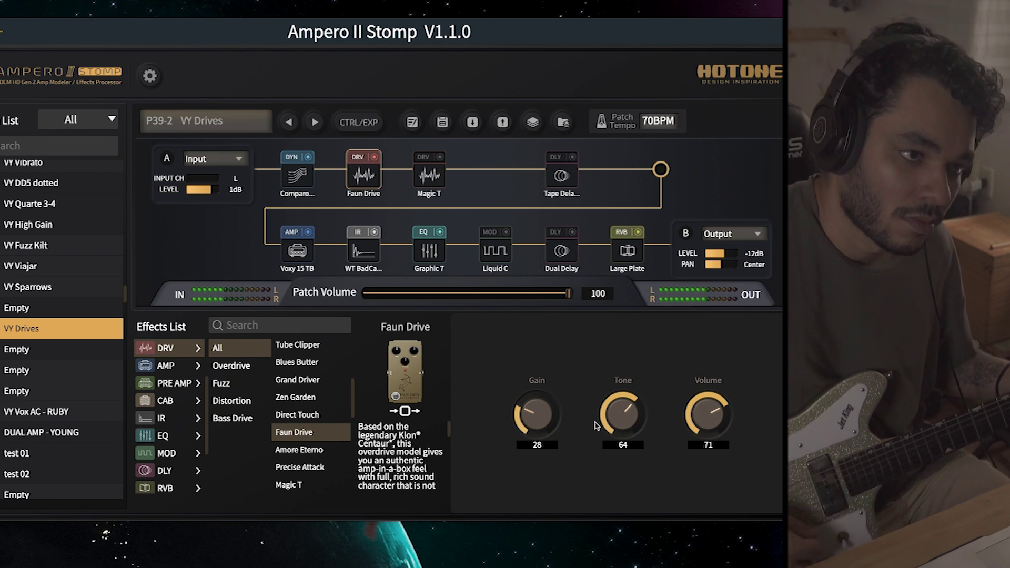
pyautogui.moveTo(518, 421); pyautogui.dragTo(528, 366)
pyautogui.moveTo(627, 414); pyautogui.dragTo(627, 436)
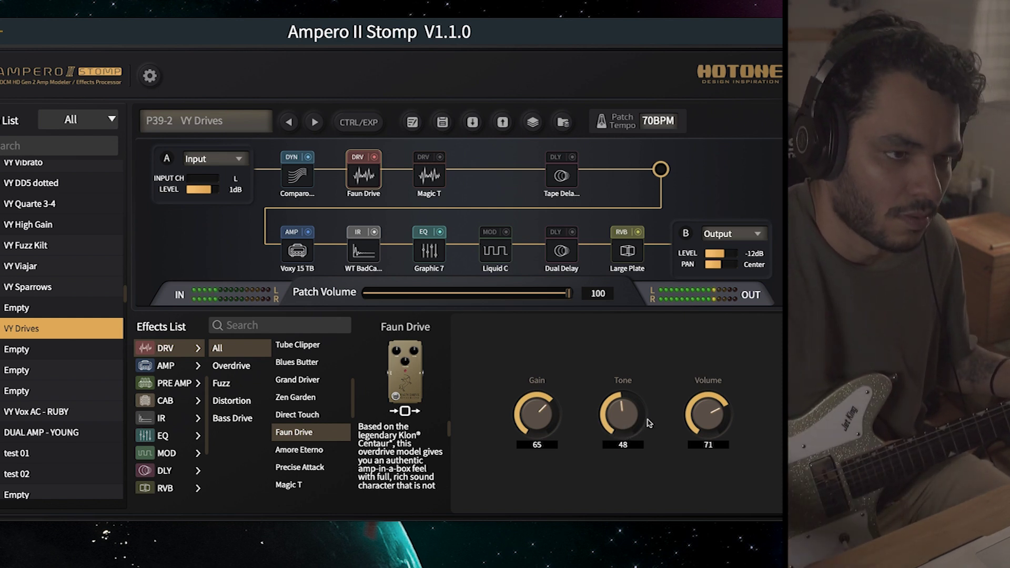
# - Set the Large Plate reverb's mix to 20
pyautogui.click(627, 251)
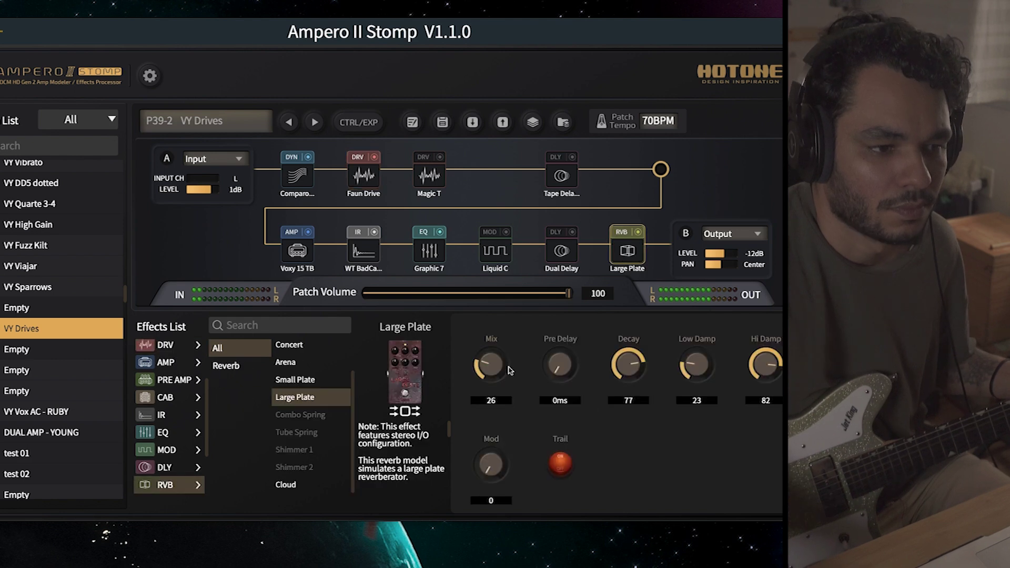
pyautogui.moveTo(487, 371); pyautogui.dragTo(485, 379)
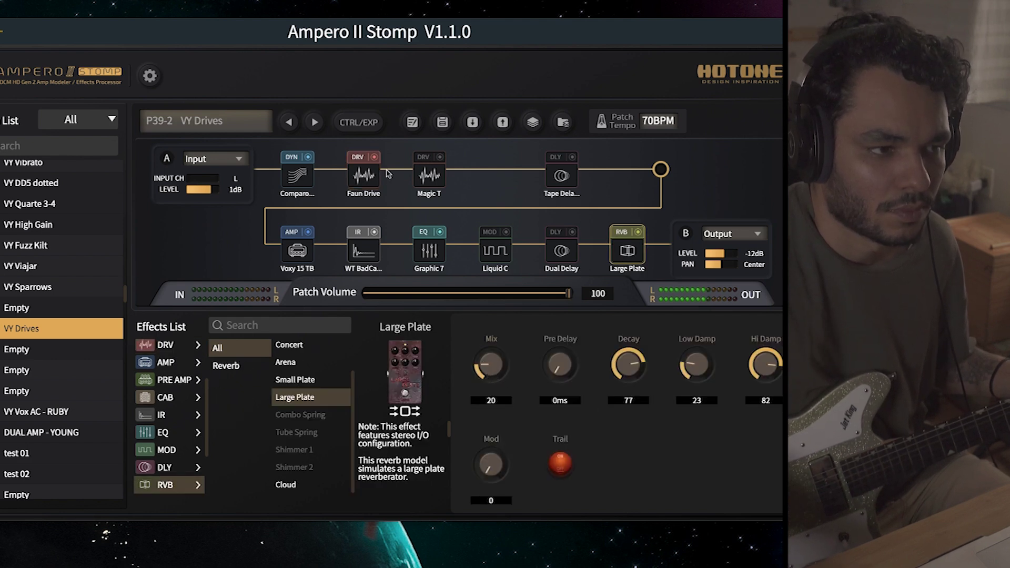
# - Try the Faun Drive at gain 89 and 25, and settle on gain 35 with the volume at 100
pyautogui.click(357, 174)
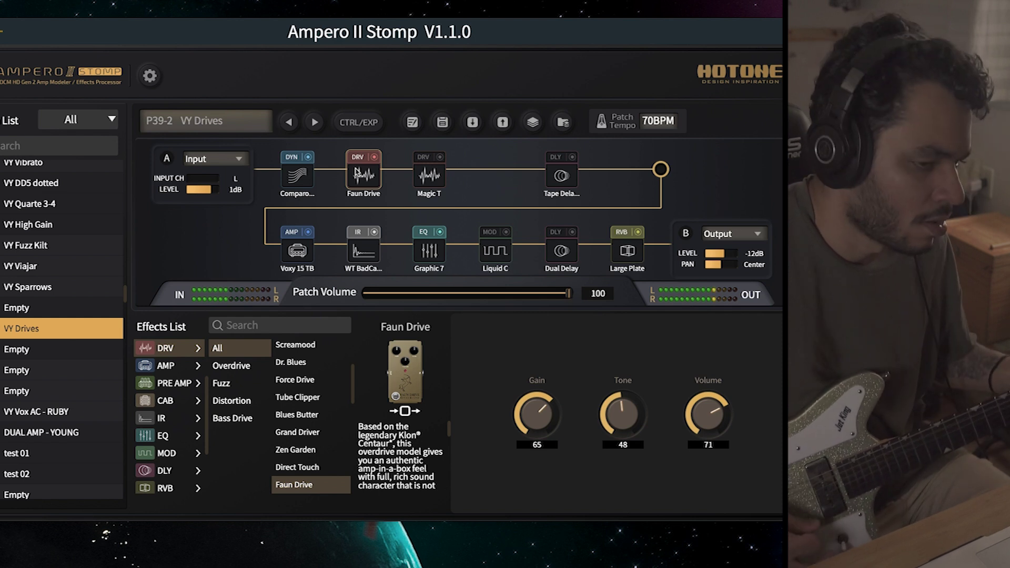
pyautogui.click(525, 415)
pyautogui.moveTo(524, 415); pyautogui.dragTo(522, 378)
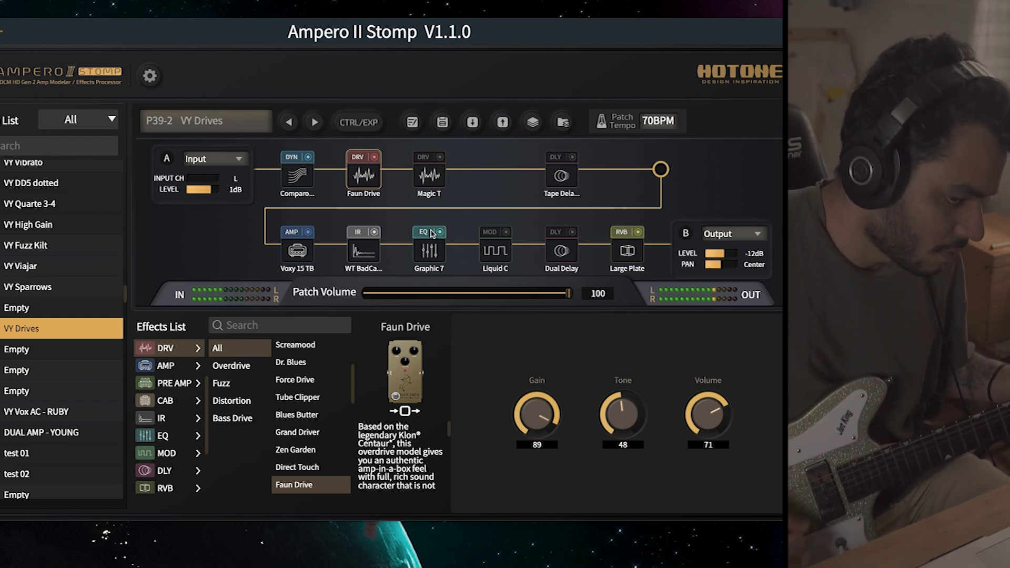
pyautogui.moveTo(530, 413); pyautogui.dragTo(534, 501)
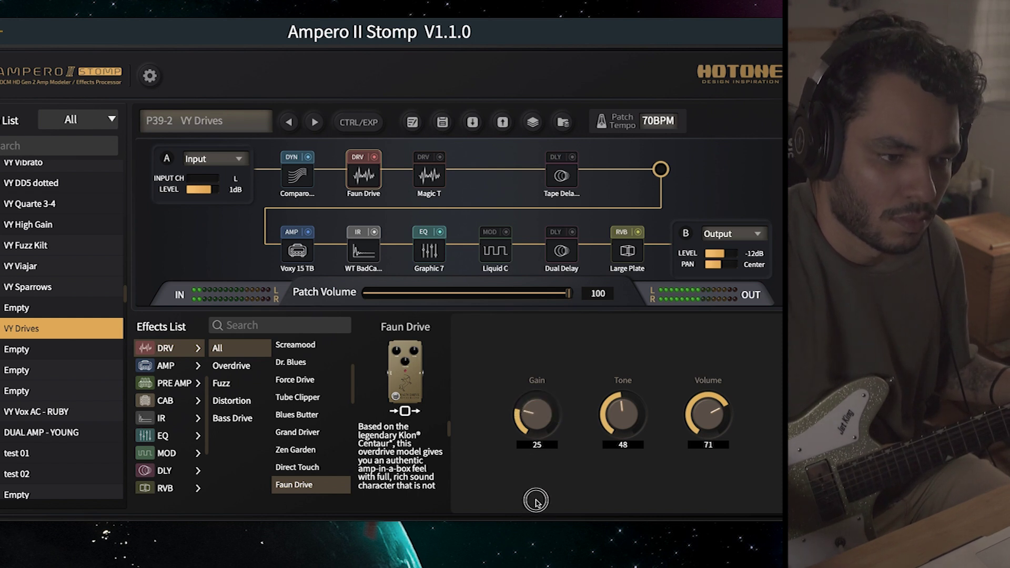
pyautogui.moveTo(716, 425); pyautogui.dragTo(714, 382)
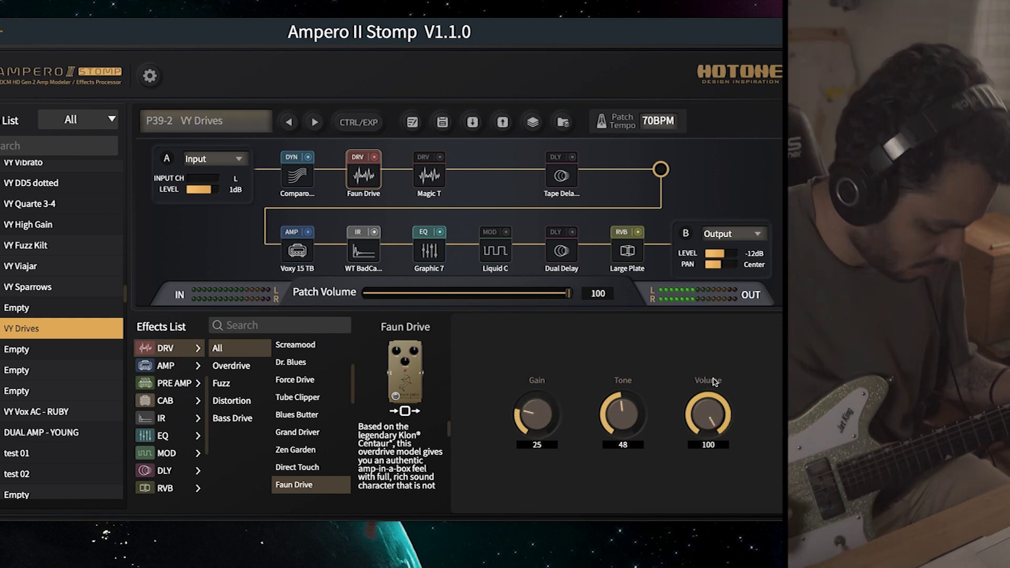
pyautogui.moveTo(546, 419); pyautogui.dragTo(533, 393)
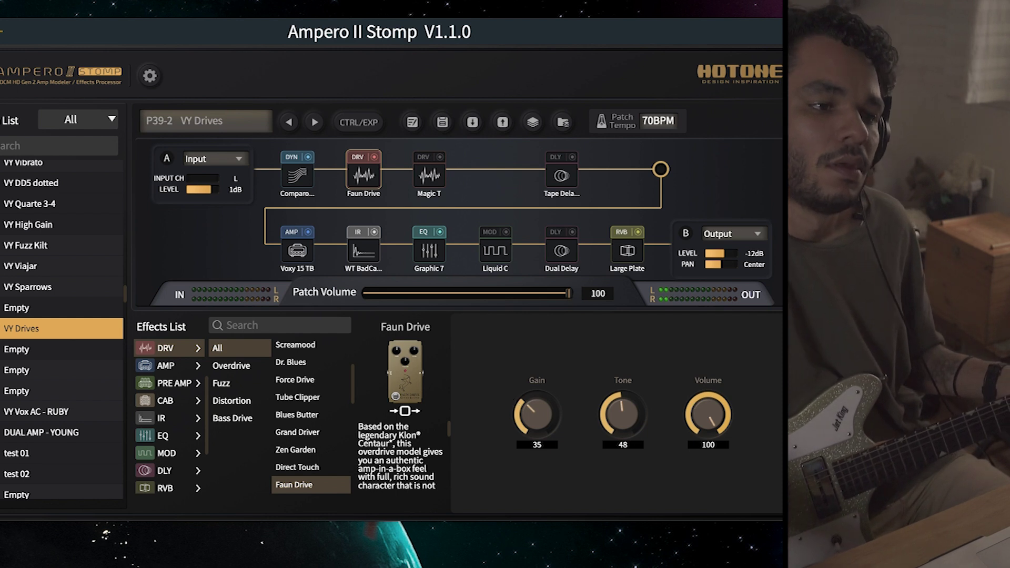
# - Compare the Faun Drive with and without the Magic T engaged, ending with the Magic T bypassed
pyautogui.click(440, 158)
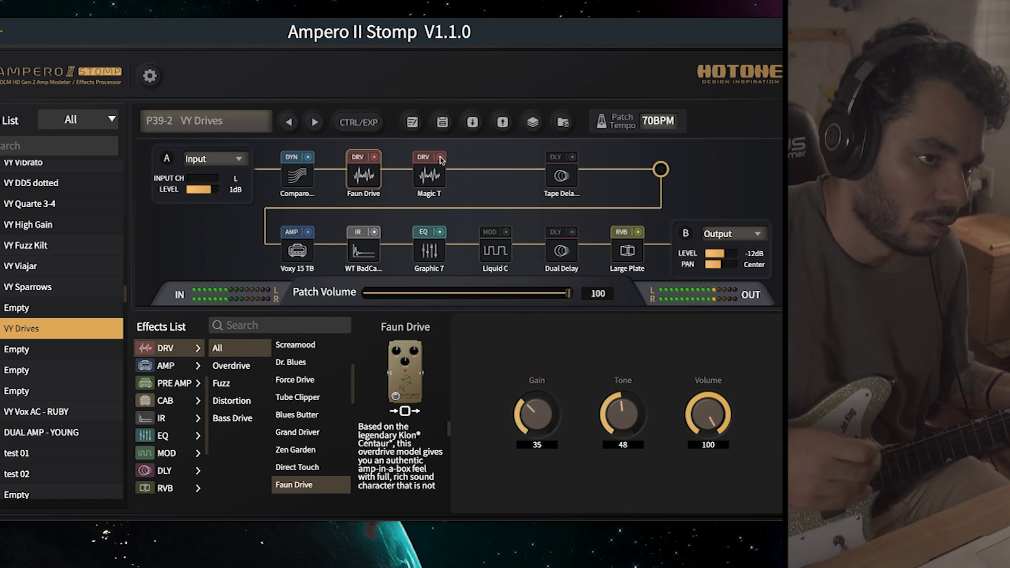
pyautogui.click(441, 158)
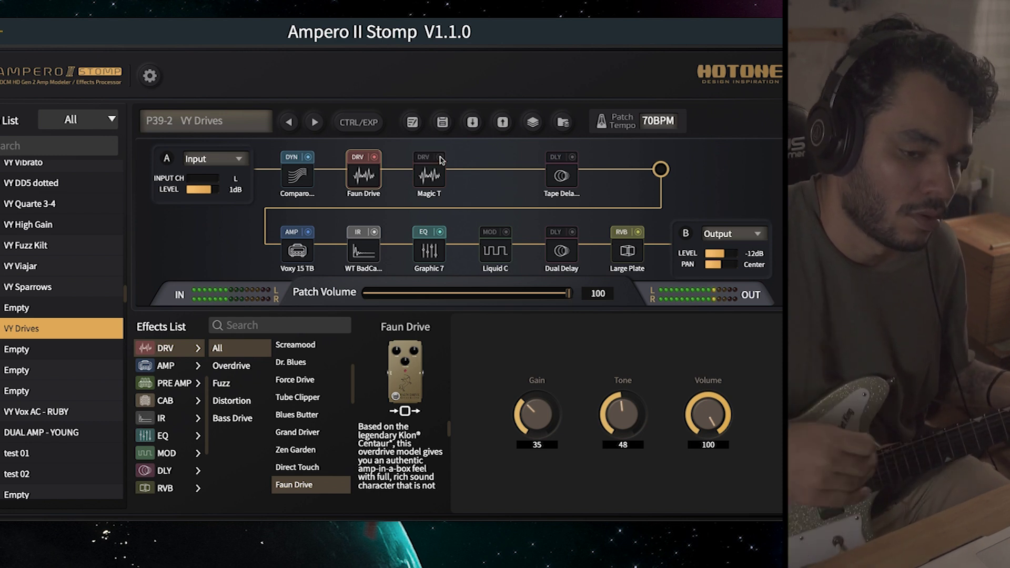
pyautogui.click(441, 158)
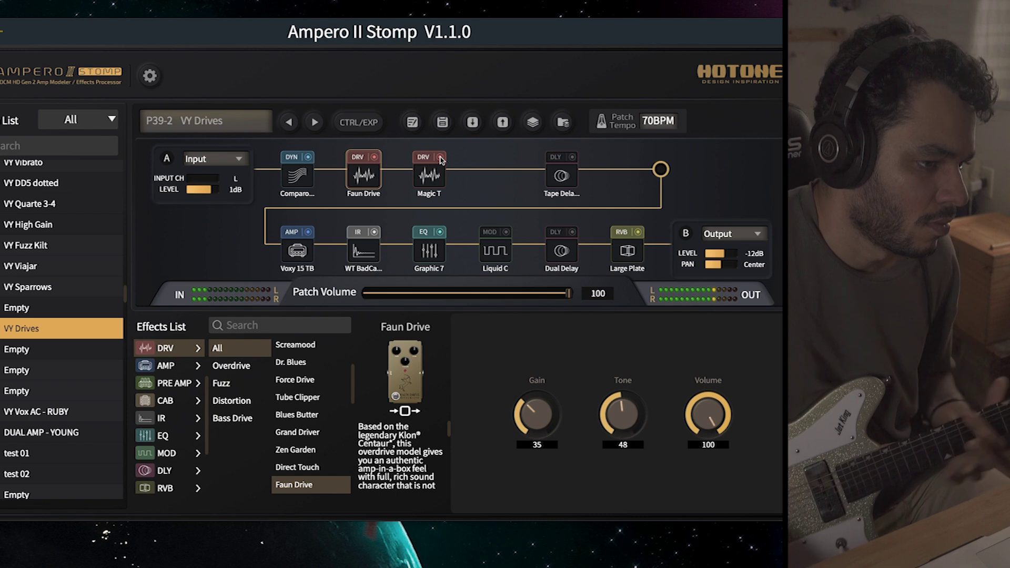
pyautogui.click(441, 158)
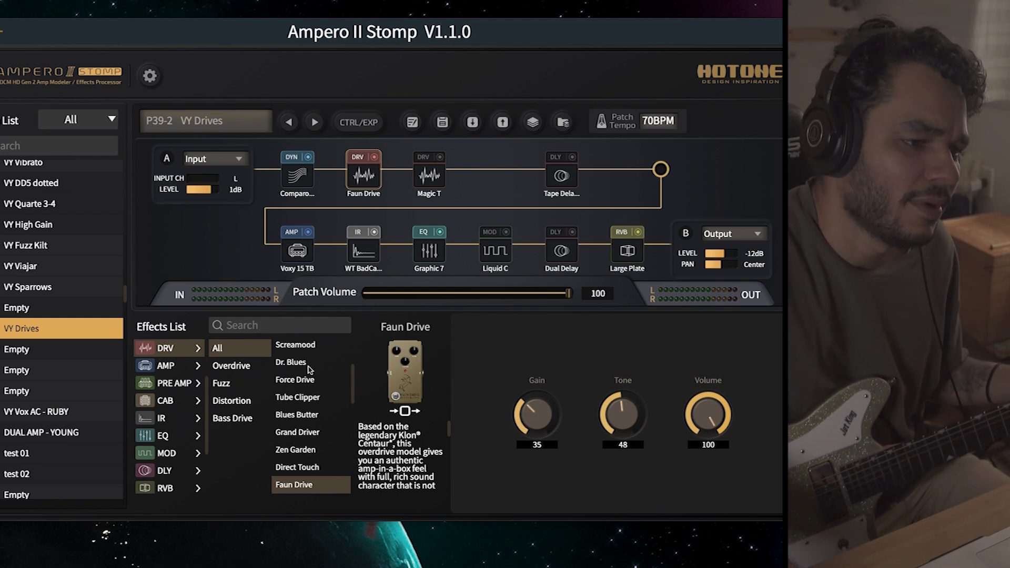
# - Replace the Faun Drive with the Force Drive, setting its gain to 74 and its volume to 67
pyautogui.click(294, 380)
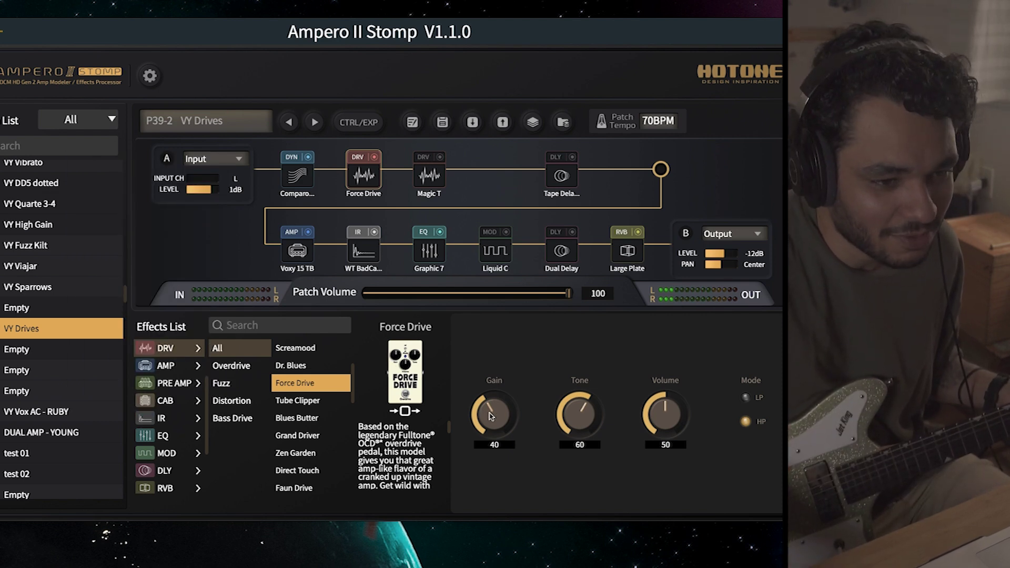
pyautogui.moveTo(509, 417); pyautogui.dragTo(504, 382)
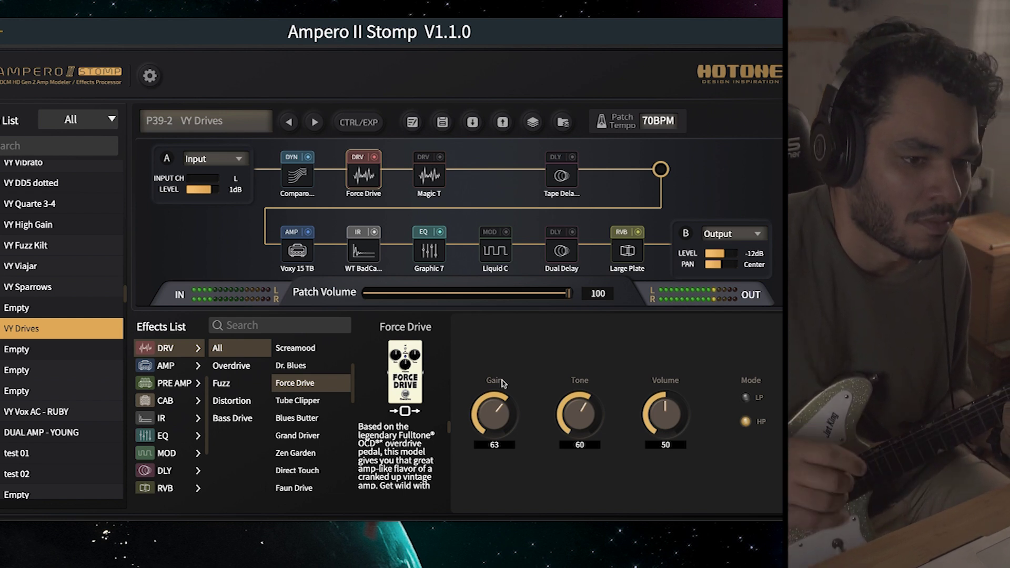
pyautogui.click(653, 414)
pyautogui.moveTo(652, 414); pyautogui.dragTo(654, 406)
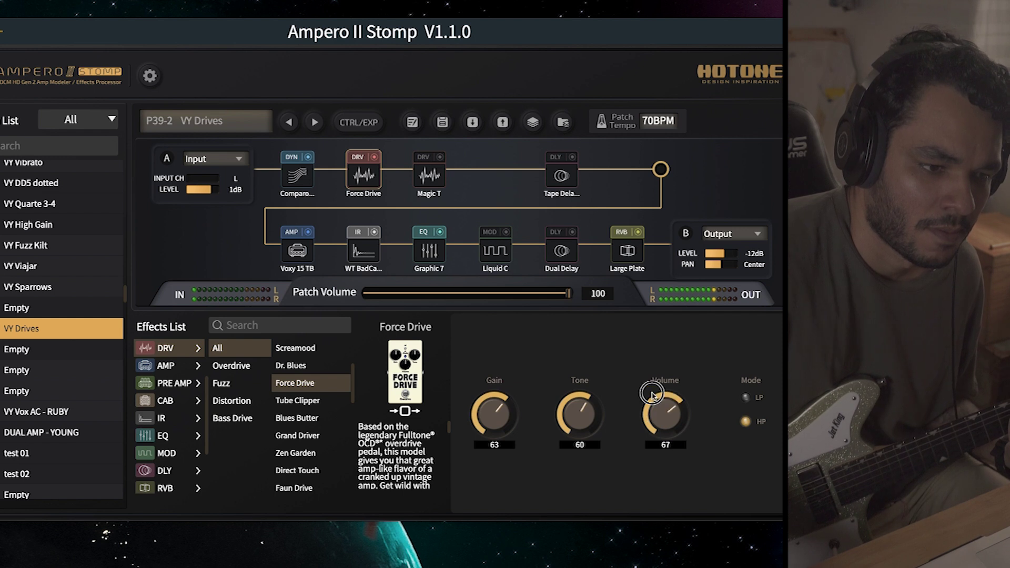
pyautogui.moveTo(492, 427); pyautogui.dragTo(486, 405)
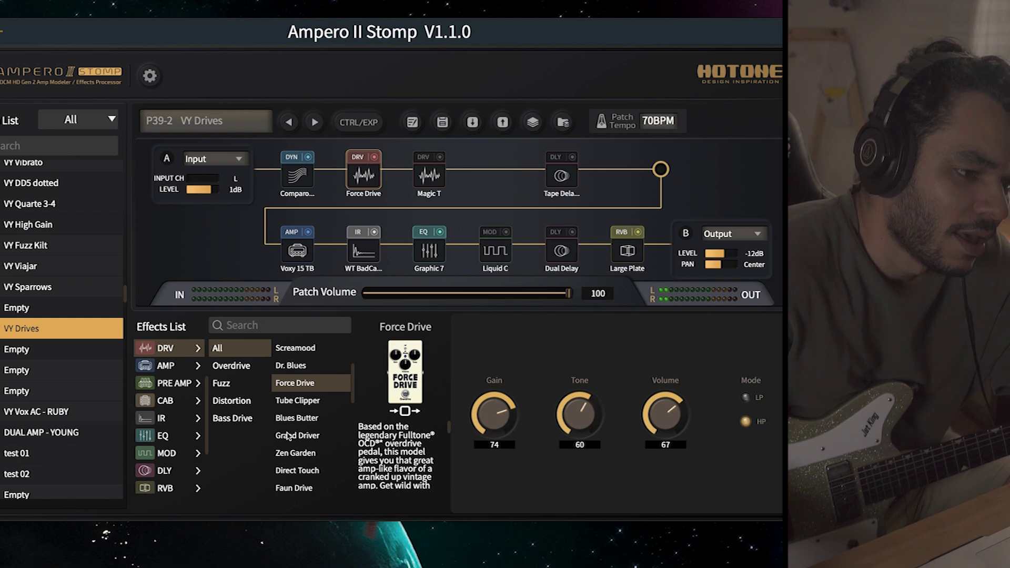
# - Step the first drive slot through other models, including Dr. Blues, Blues Butter and Grand Driver, and load Direct Touch
pyautogui.click(310, 347)
pyautogui.click(310, 367)
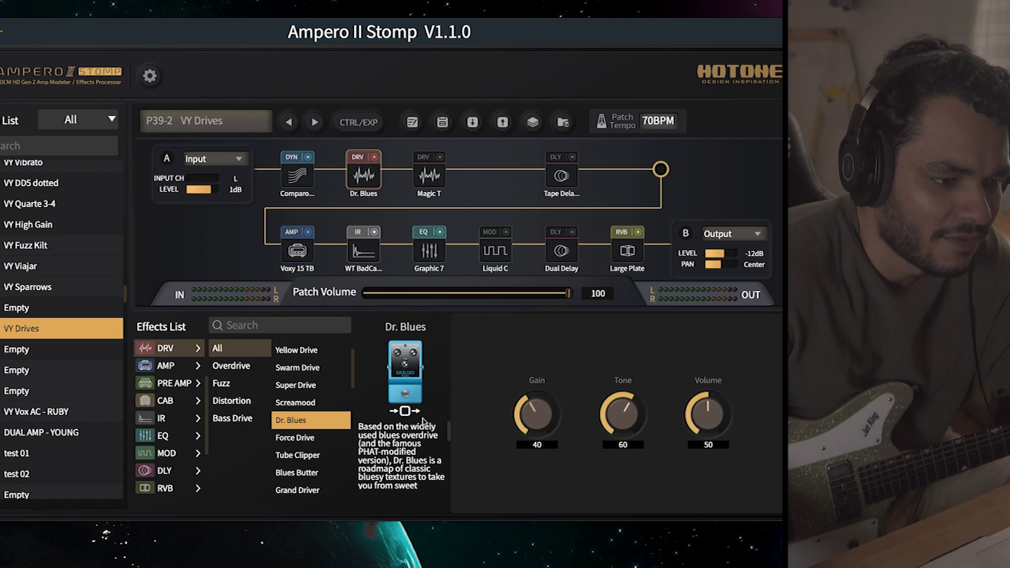
pyautogui.click(300, 456)
pyautogui.click(303, 474)
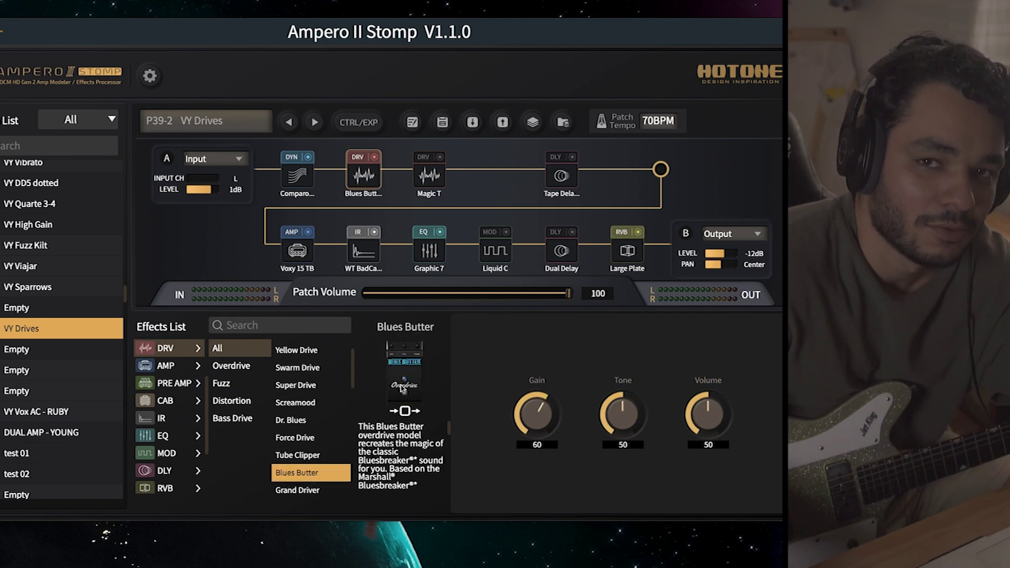
pyautogui.scroll(-2, 300, 455)
pyautogui.click(300, 455)
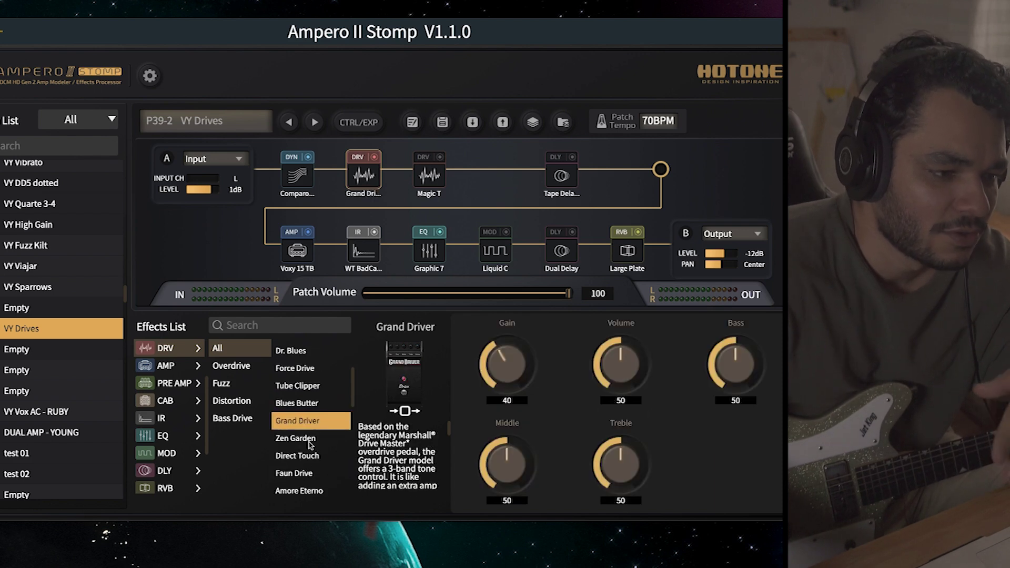
pyautogui.click(306, 455)
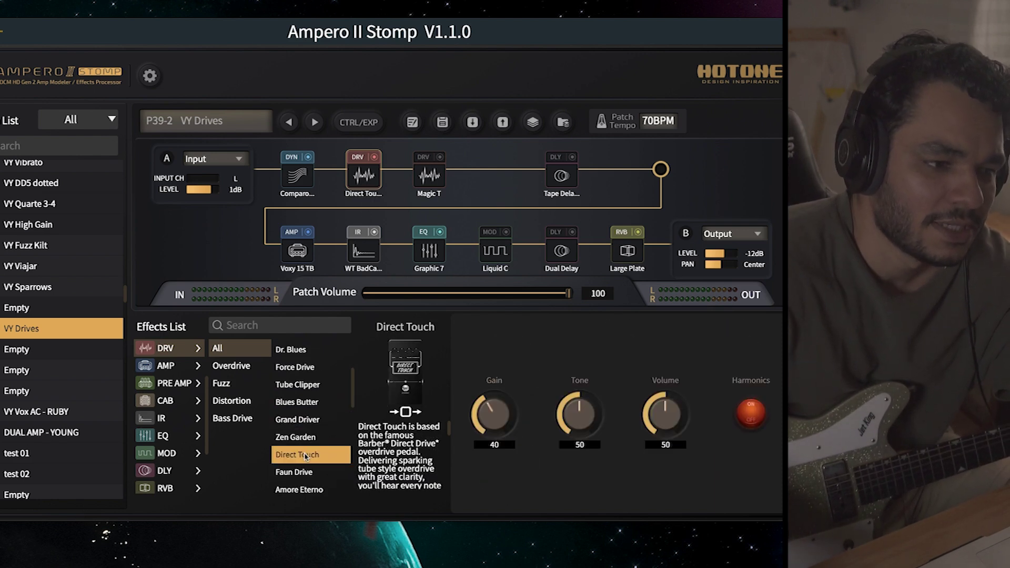